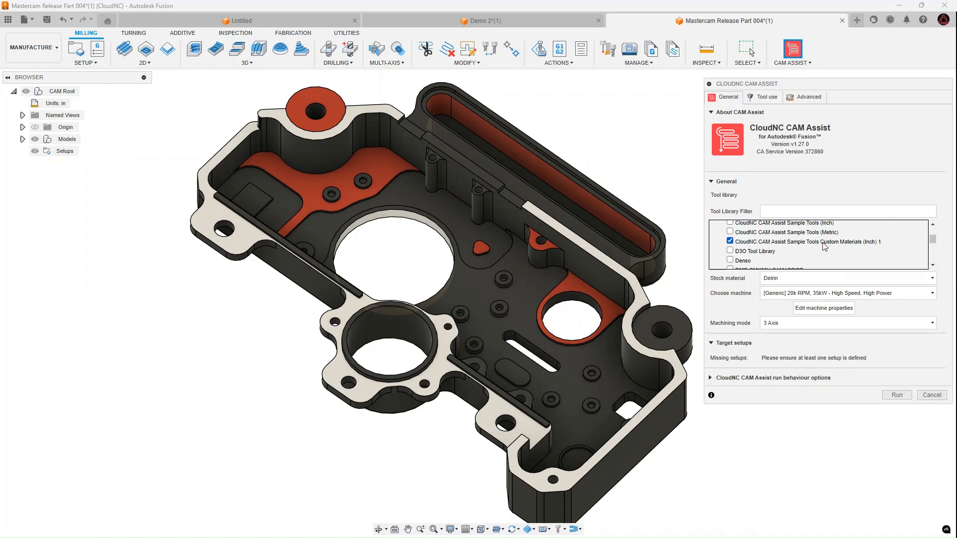
Choose Delrin as the stock material and make CloudNC CAM Assist Sample Tools Custom Materials (Inch) 1 the active tool library for tool use.
click(788, 277)
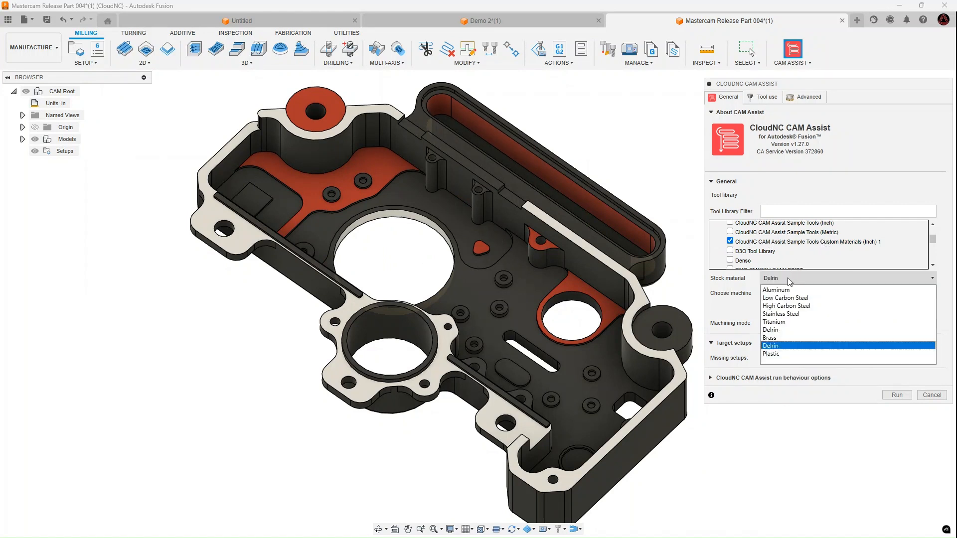
click(780, 346)
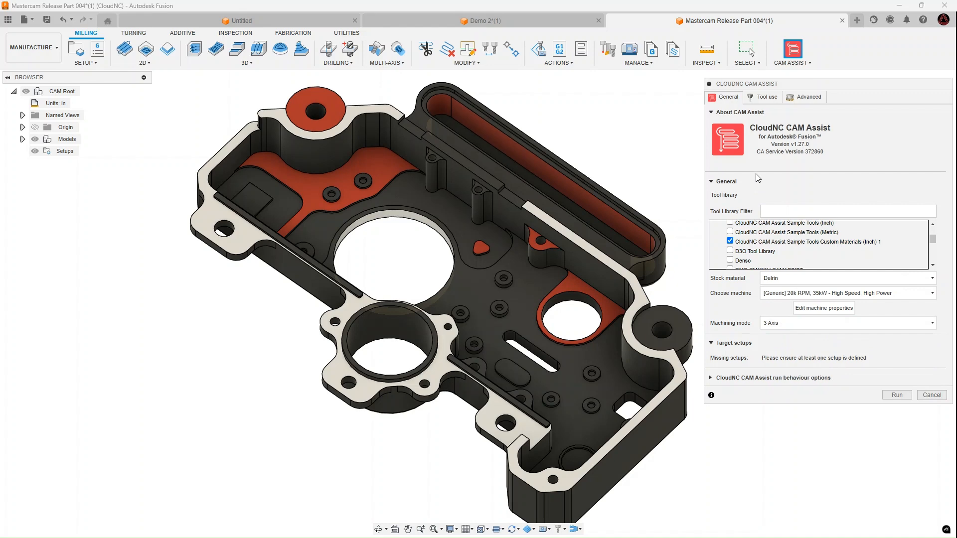
click(763, 99)
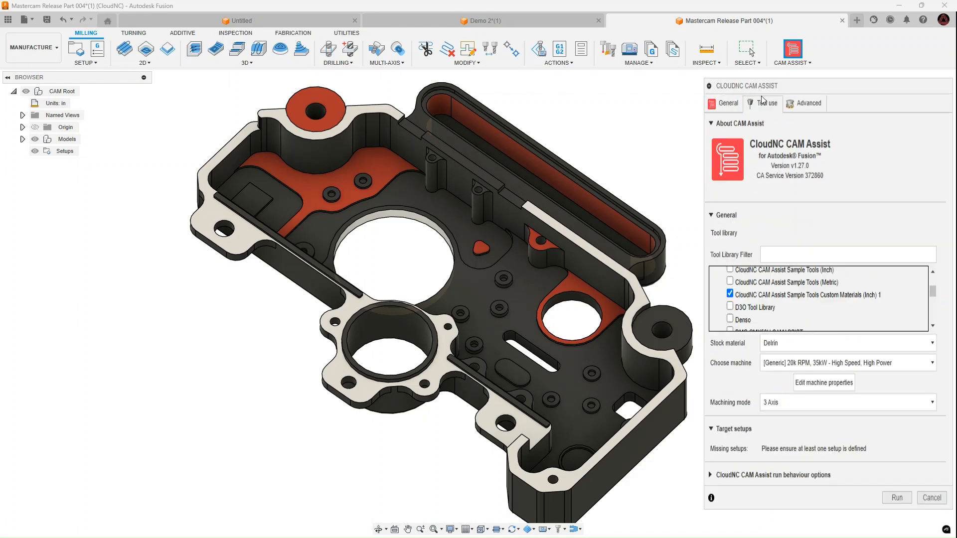
scroll(812, 356, down, 10)
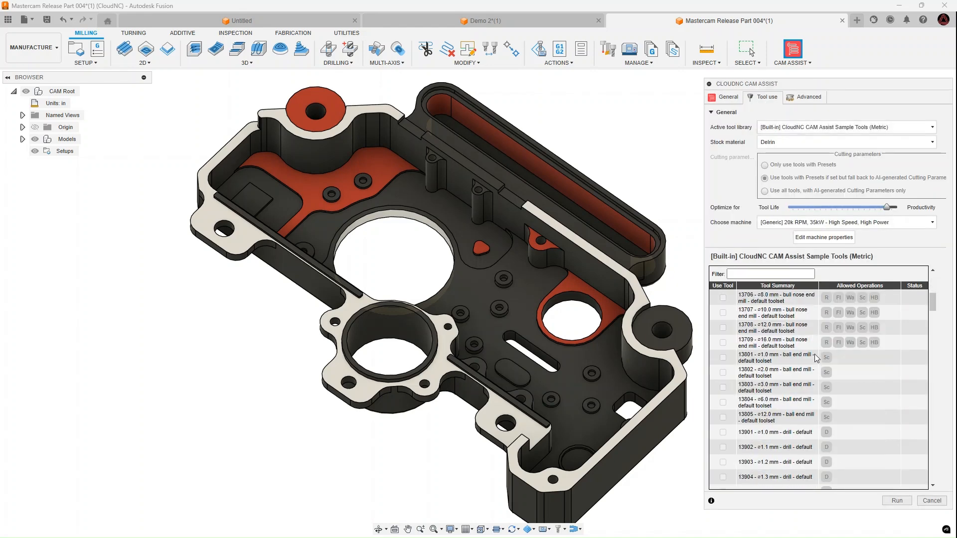
scroll(815, 351, down, 15)
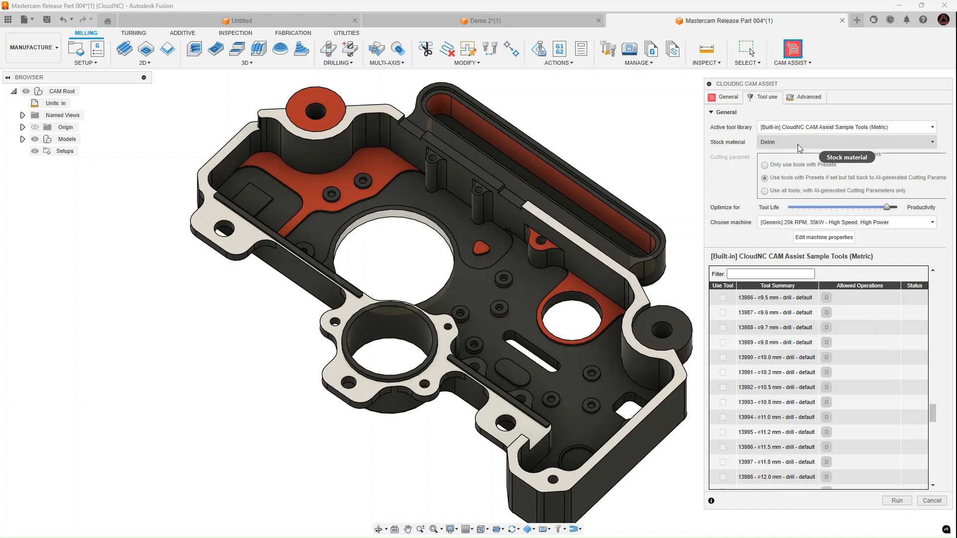
scroll(797, 372, down, 6)
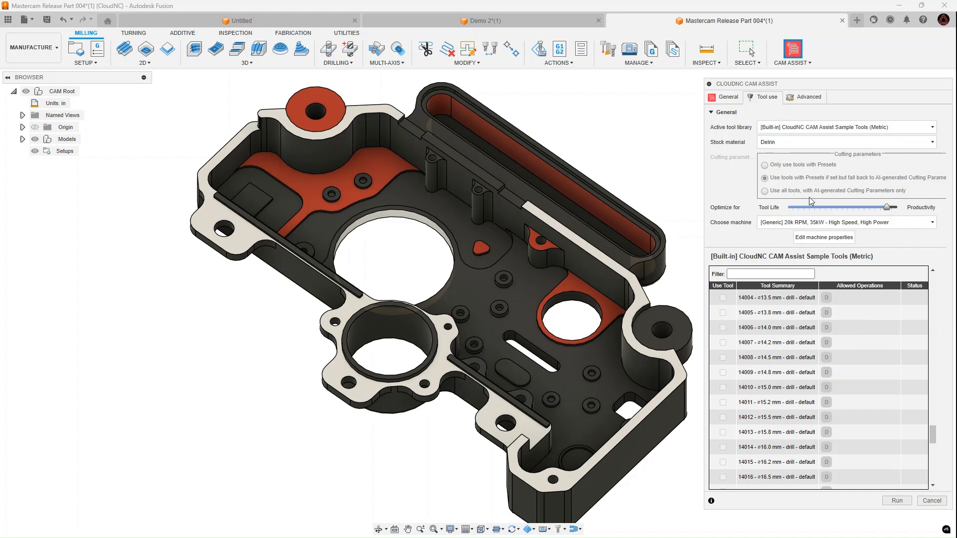
click(827, 128)
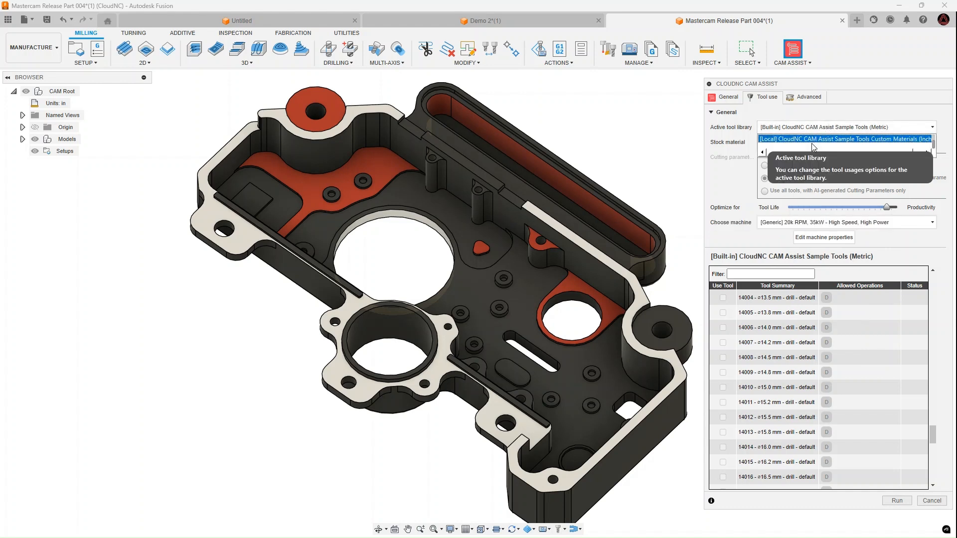
click(801, 140)
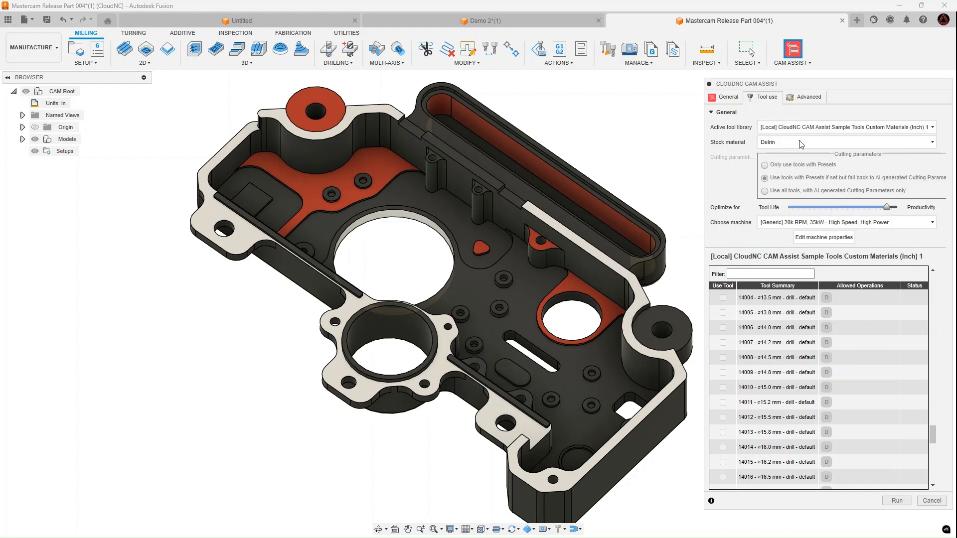
Review which tools in the active library are enabled for Delrin and their allowed operations.
scroll(786, 423, up, 15)
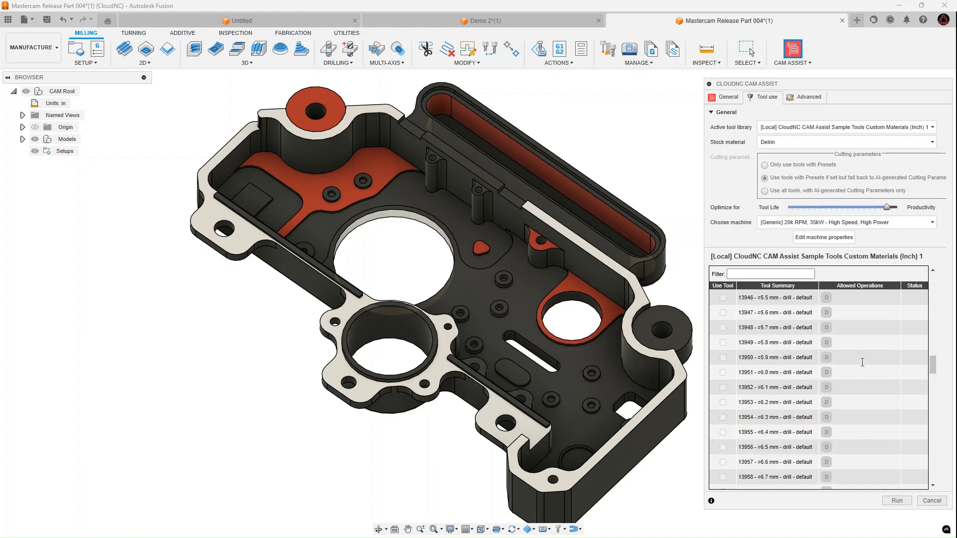
scroll(890, 370, up, 15)
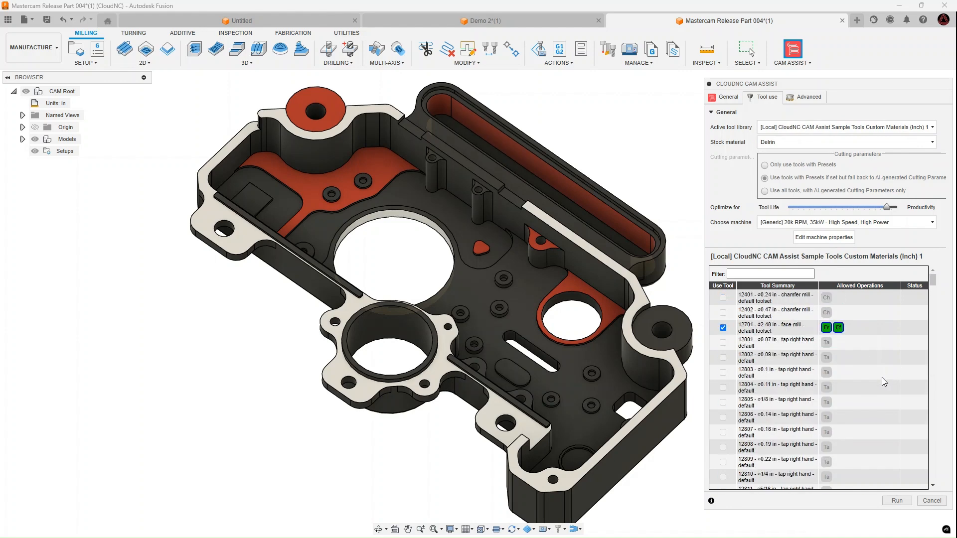
scroll(881, 378, down, 15)
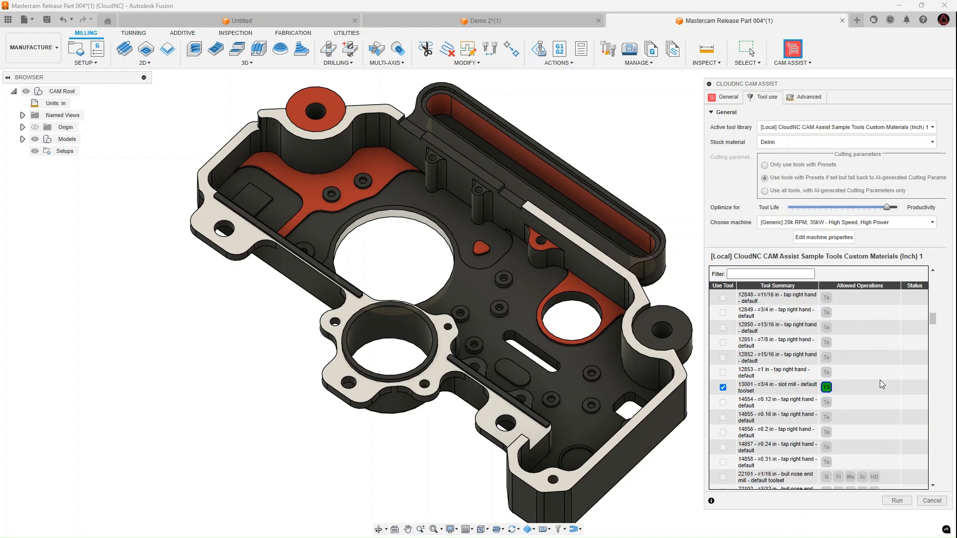
scroll(880, 380, down, 5)
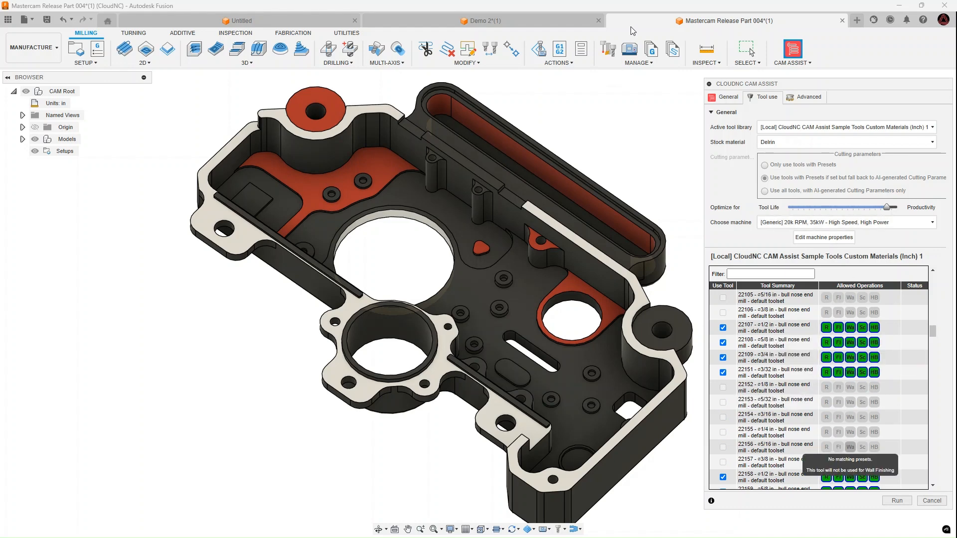
List all tools of the CloudNC CAM Assist Sample Tools Custom Materials (Inch) 1 library in the Tool Library and inspect face mill 12701's cutting data.
click(608, 50)
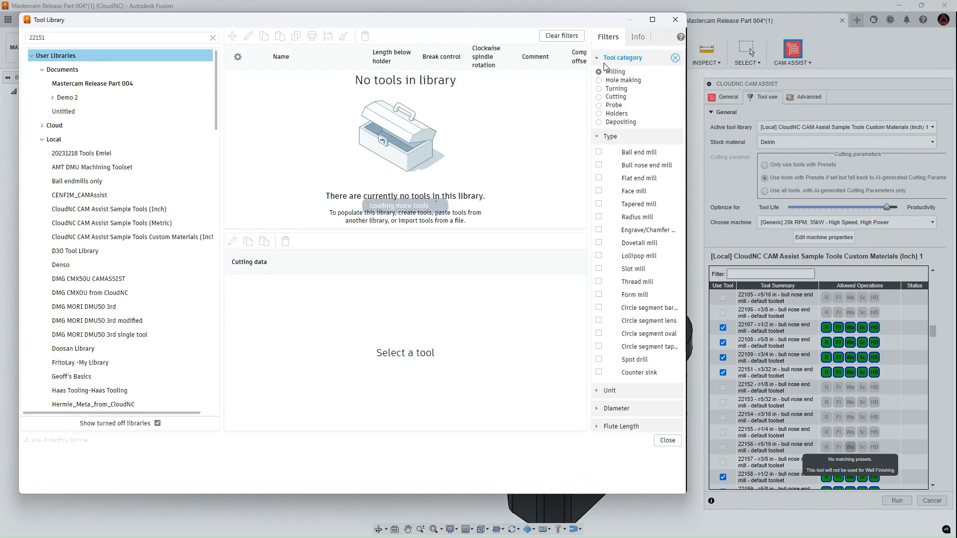
click(140, 235)
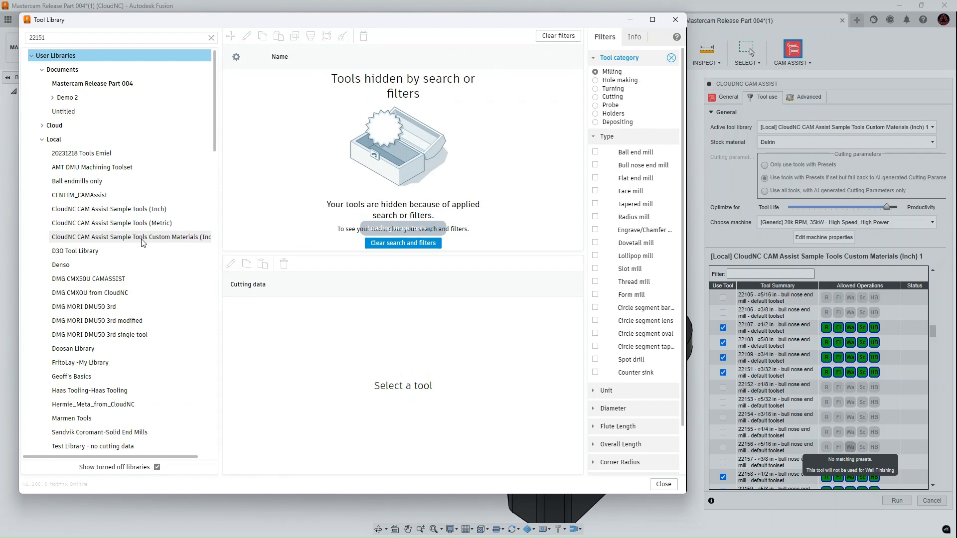
double_click(142, 238)
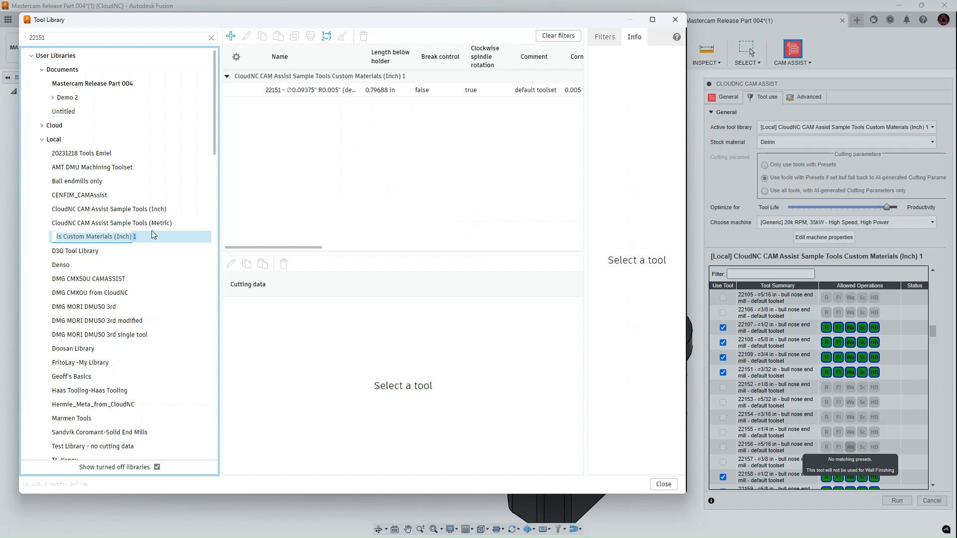
click(80, 35)
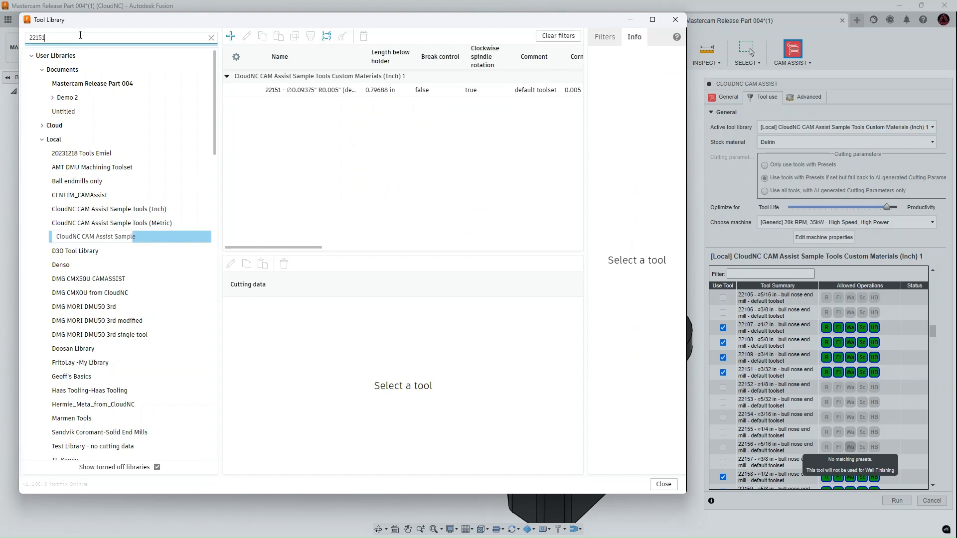
key(BackSpace)
key(BackSpace)
key(BackSpace)
key(BackSpace)
key(BackSpace)
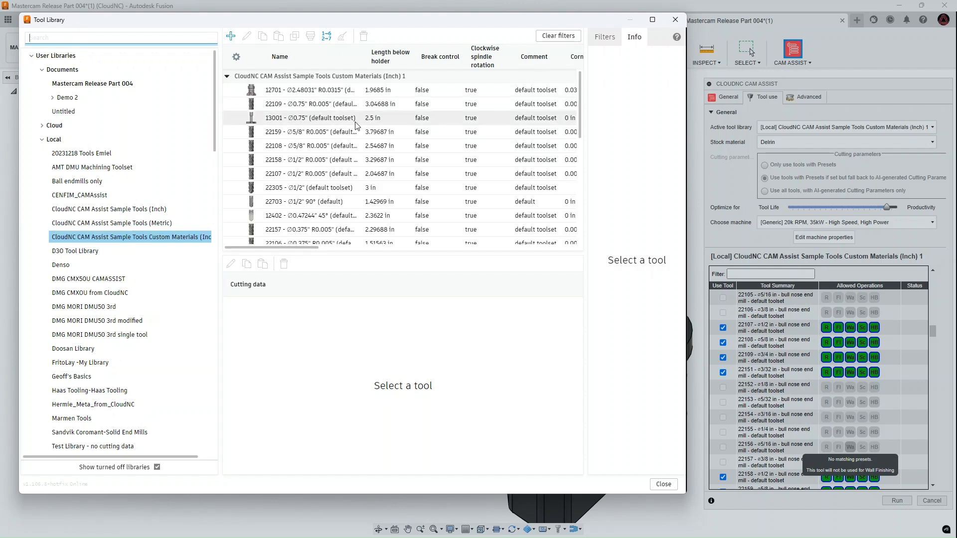
click(281, 98)
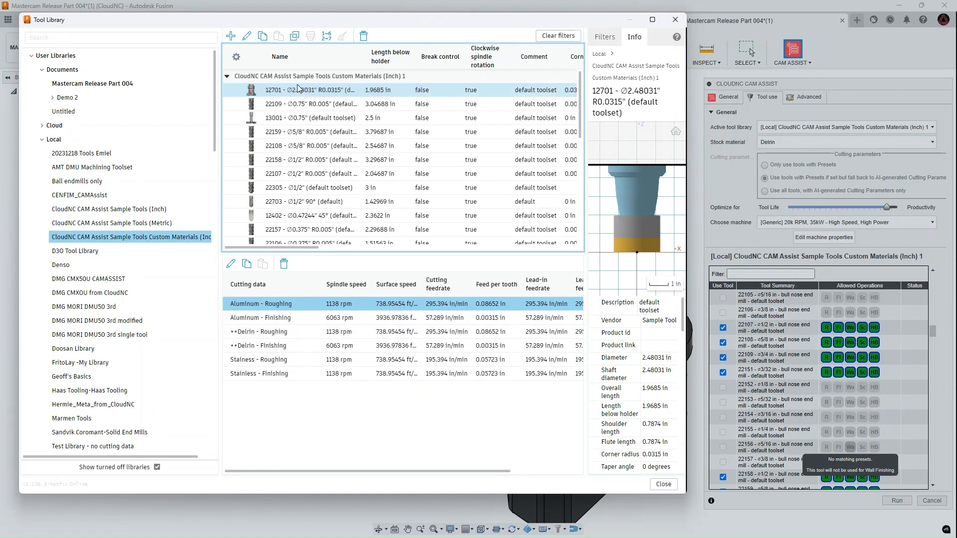
Search the custom materials library for tool 22152 and select it to show its cutting data.
click(80, 38)
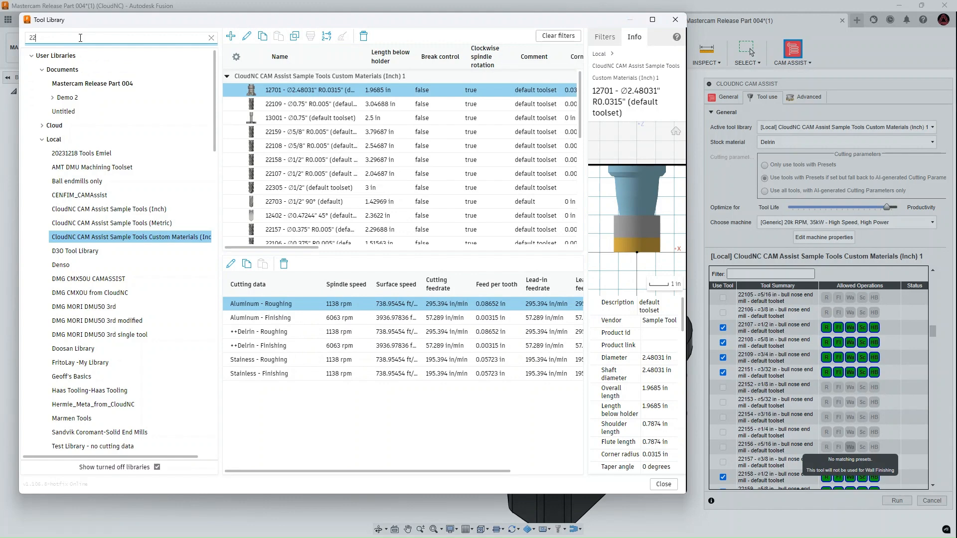
text(22152)
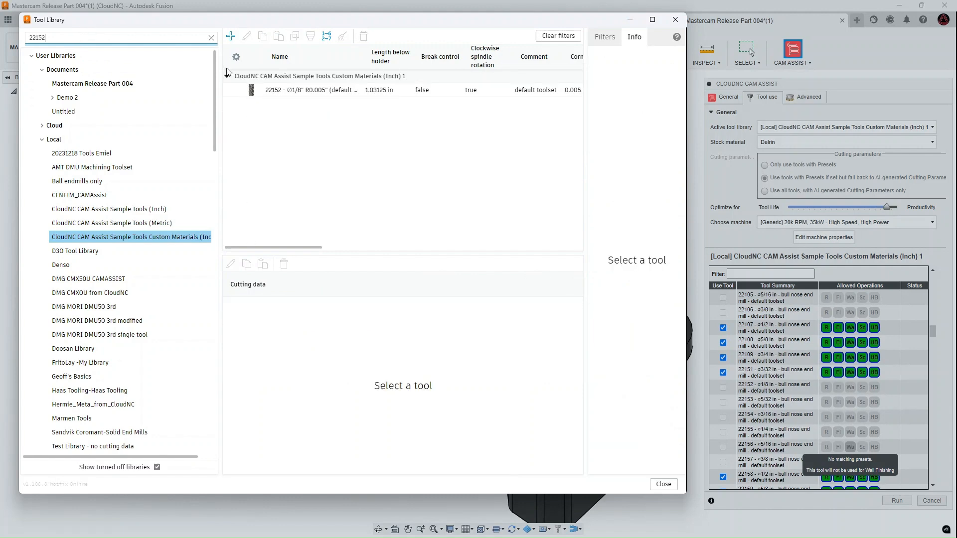
click(309, 92)
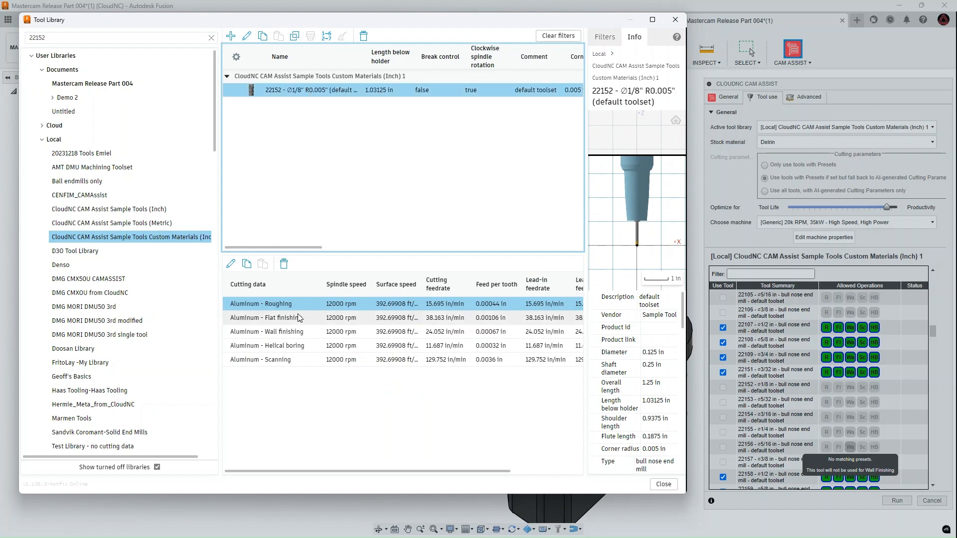
Copy all the aluminum cutting presets of tool 22152, from Roughing to Scanning, and paste them into the same tool.
click(287, 309)
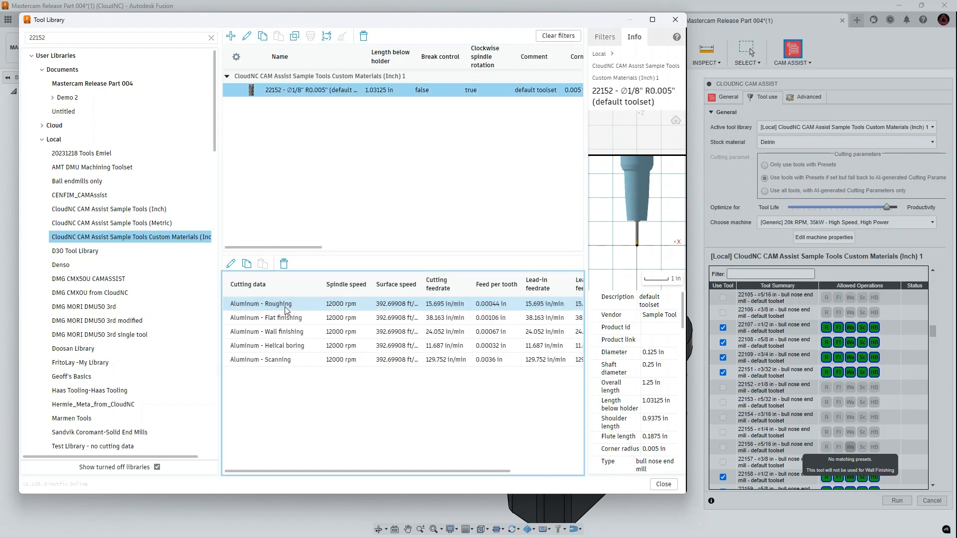
shift+click(285, 361)
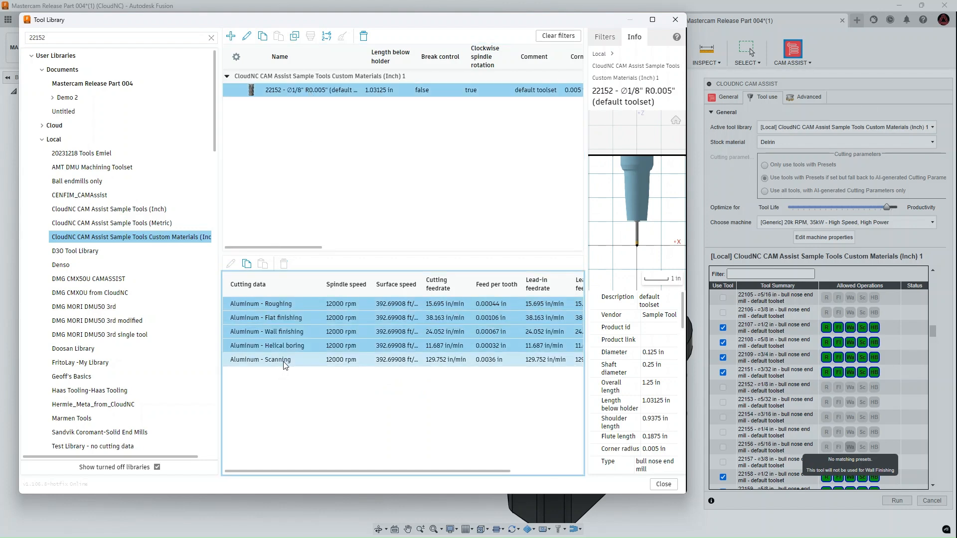
click(251, 264)
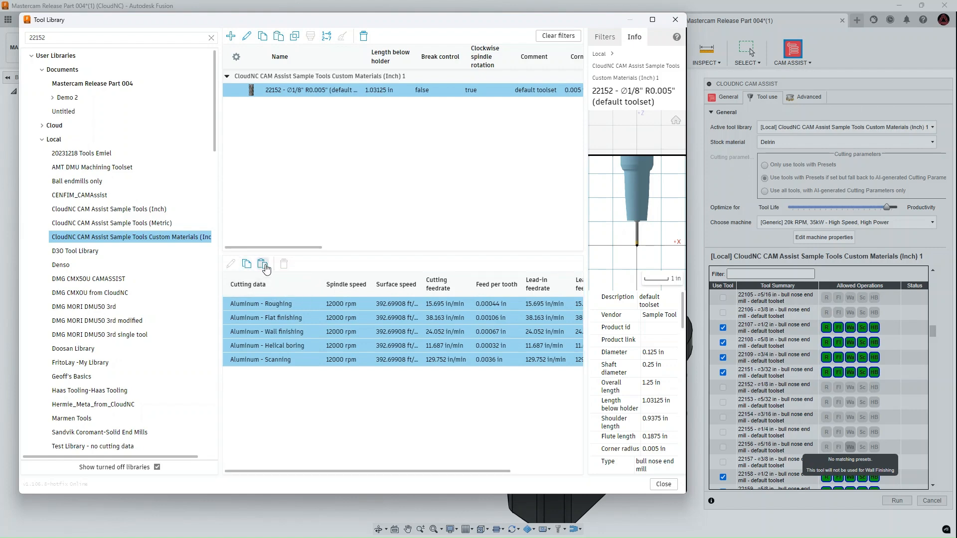
click(263, 264)
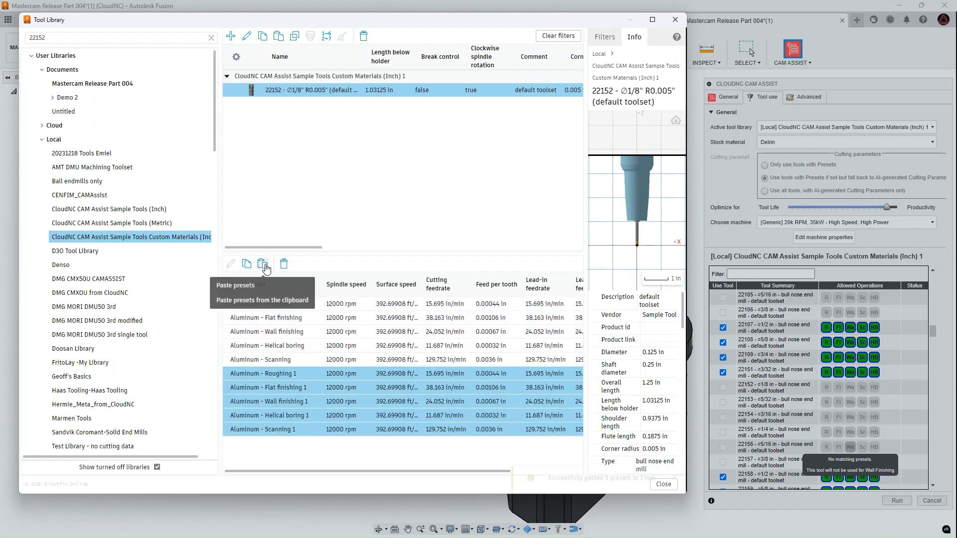
Open the pasted Aluminum - Roughing 1 preset for editing and rename it ++Delrin - Roughing.
double_click(250, 376)
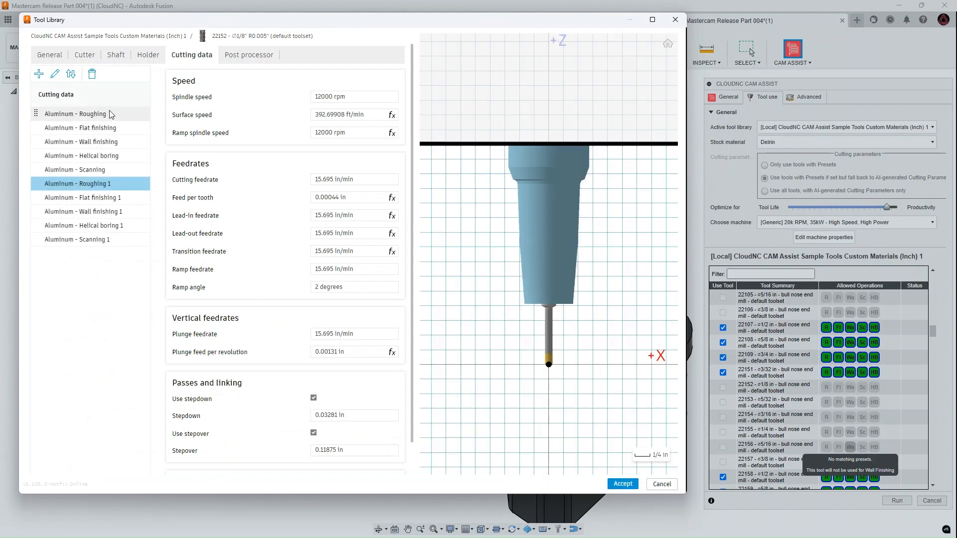
double_click(64, 185)
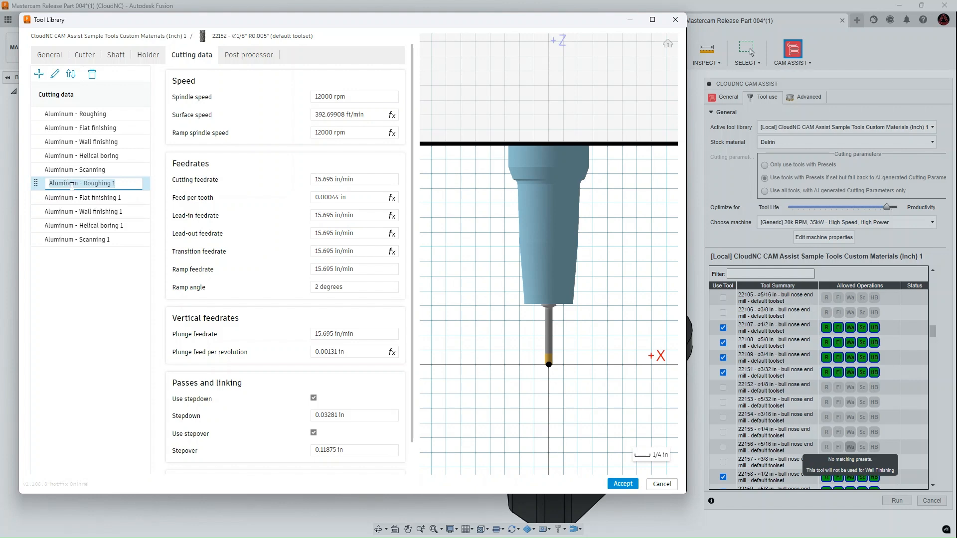
double_click(68, 184)
key(ctrl+a)
text(+)
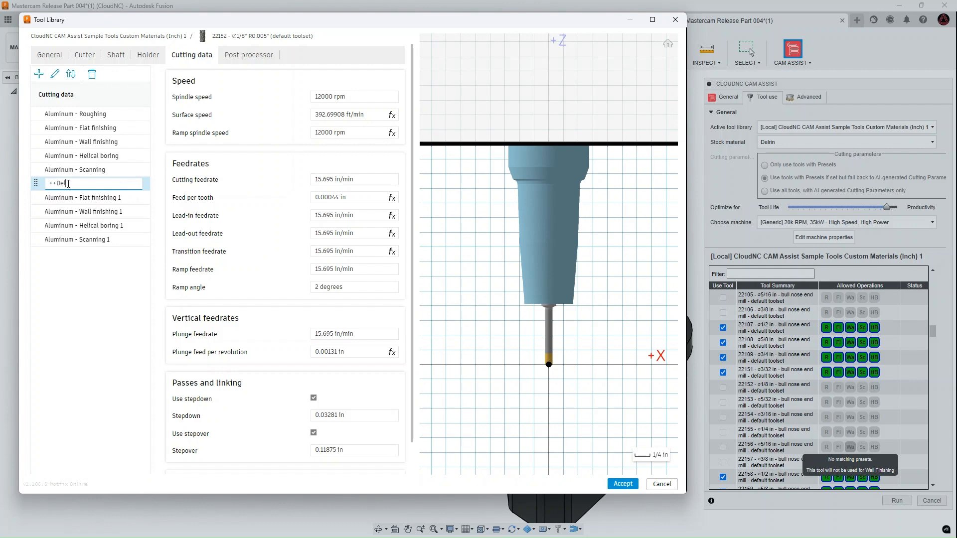
text(+Delrin - Roughing)
Set the ++Delrin - Roughing preset's spindle speed to 11000 rpm and its cutting feedrate to 18 in/min.
click(327, 95)
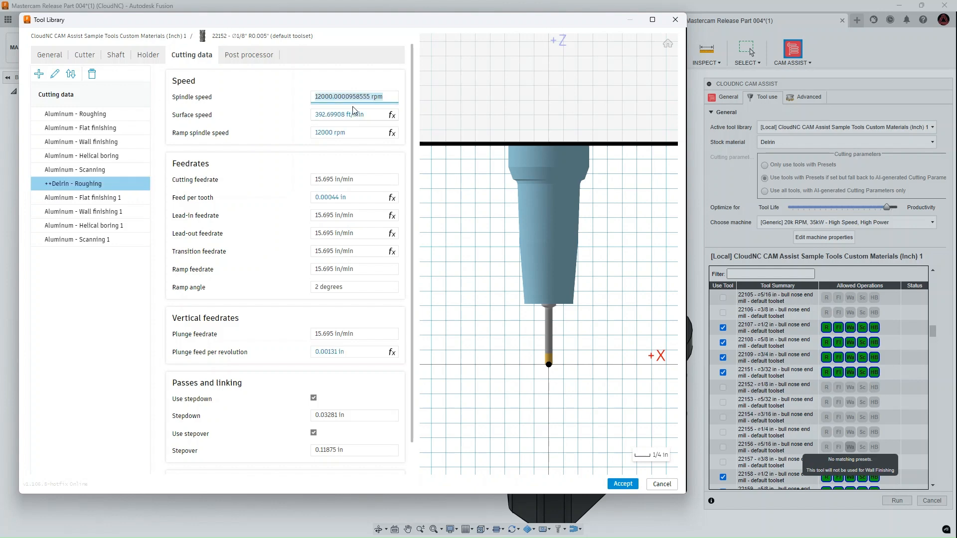
click(328, 94)
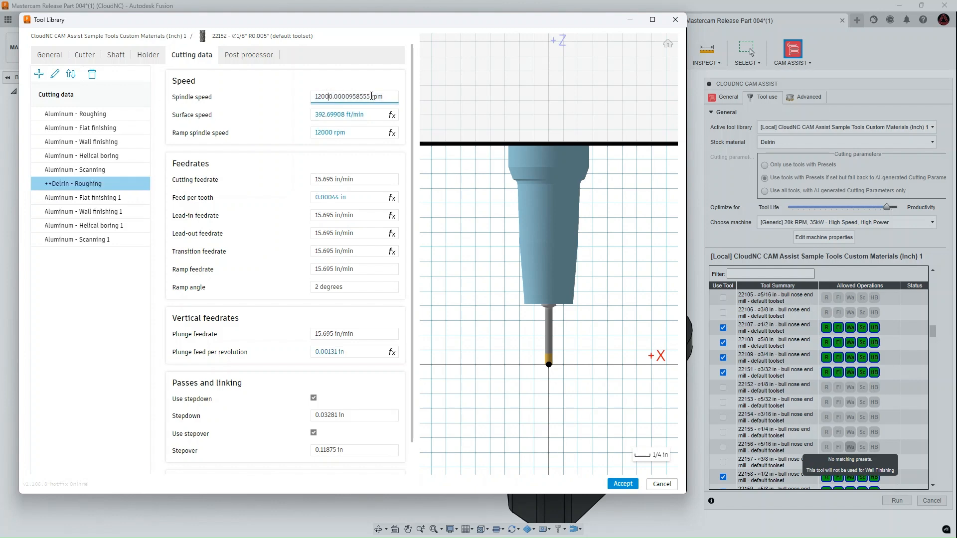
drag(372, 96, 249, 106)
text(11000)
click(337, 179)
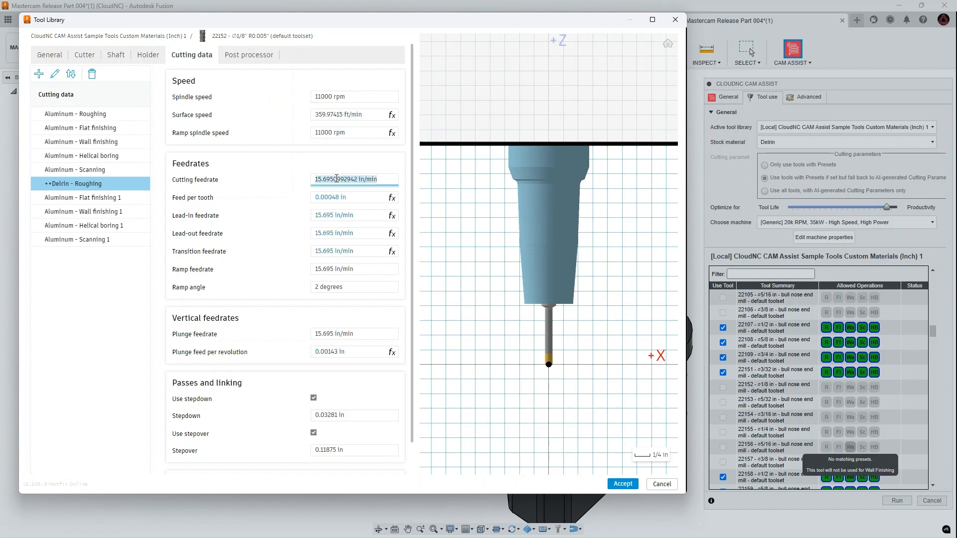
drag(357, 179, 301, 183)
text(18)
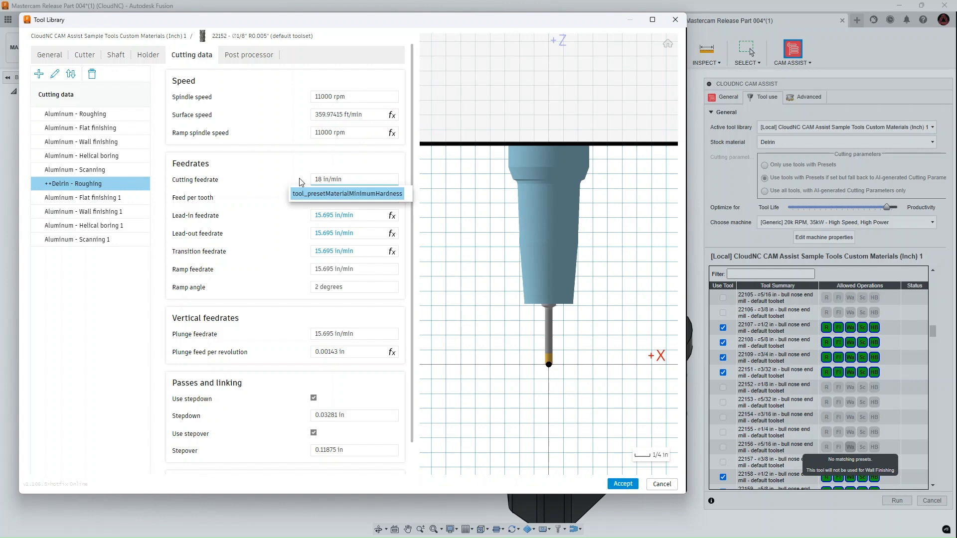
key(Return)
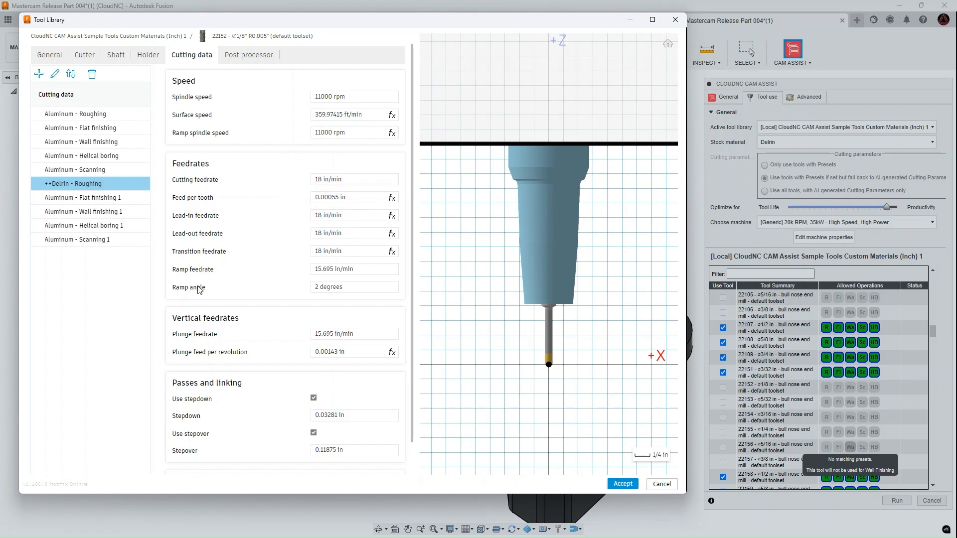
Rename the pasted Aluminum - Flat finishing 1 preset as ++Delrin - Flat finishing 1.
double_click(62, 197)
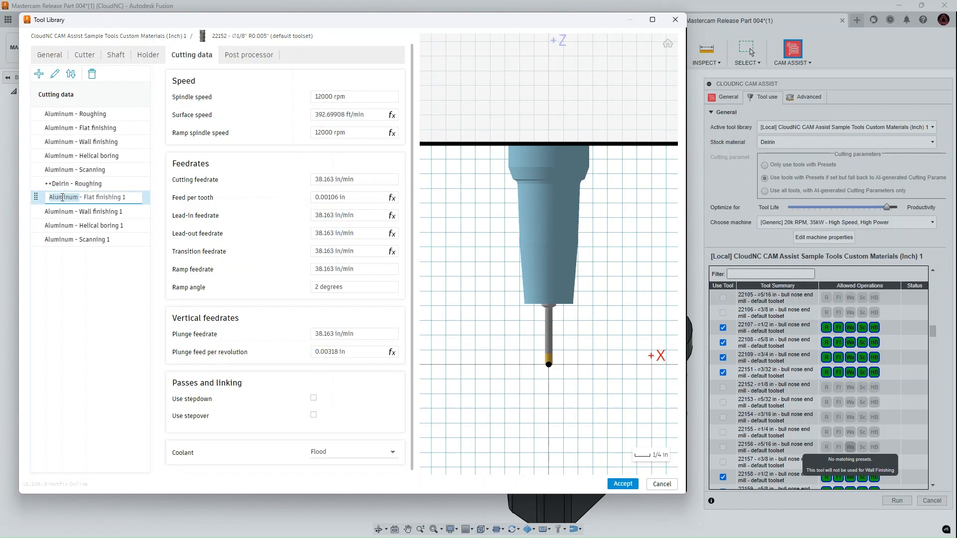
text(++Delrin)
key(Return)
Rename the pasted Aluminum - Wall finishing 1 preset as ++Delrin - Wall finishing 1.
click(64, 212)
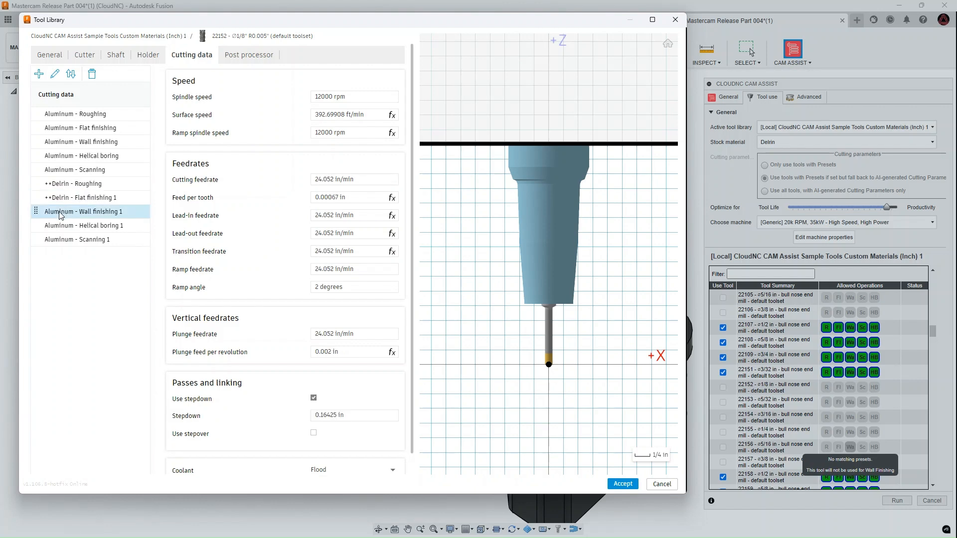
click(60, 212)
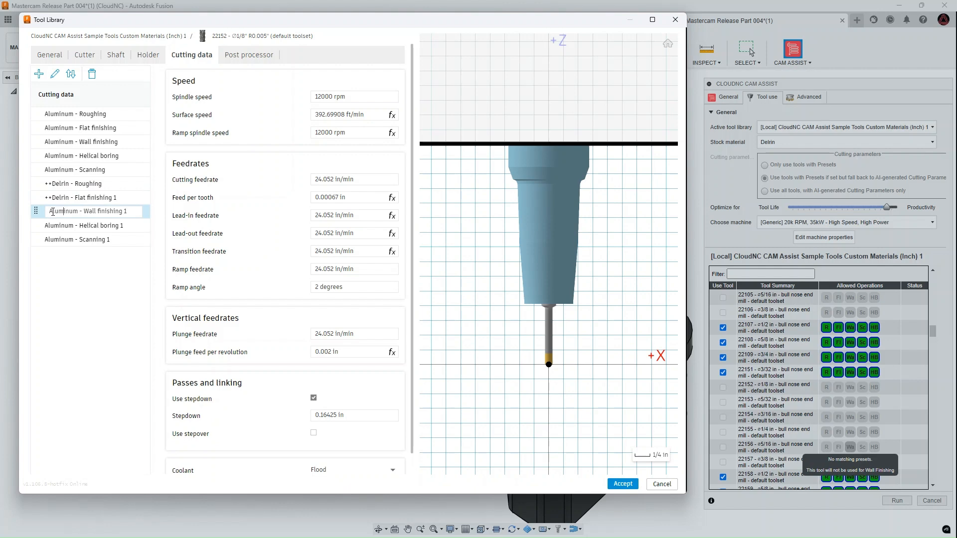
double_click(53, 212)
text(++Delrin)
key(Return)
Rename the pasted Aluminum - Helical boring 1 preset as ++Delrin - Helical boring 1.
click(66, 227)
click(65, 227)
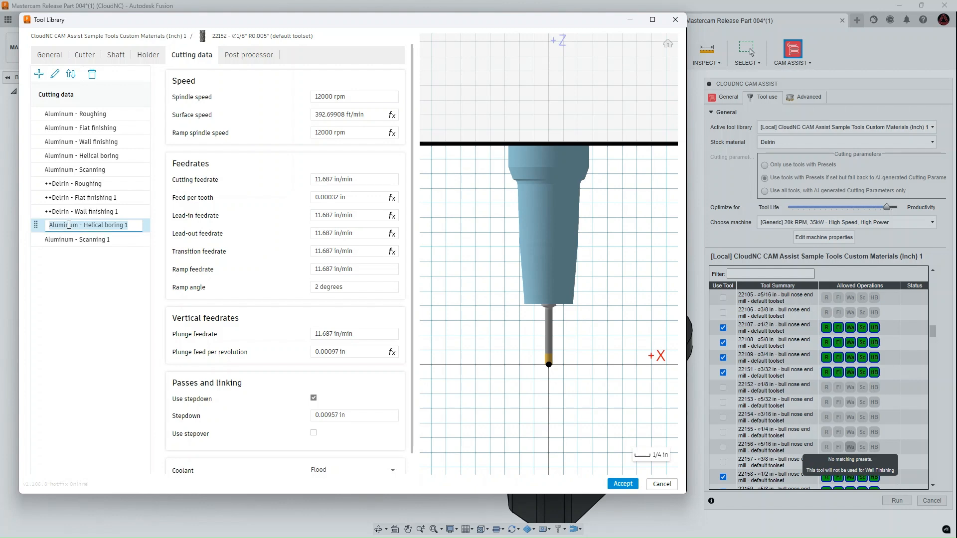
double_click(63, 225)
text(++Delrin)
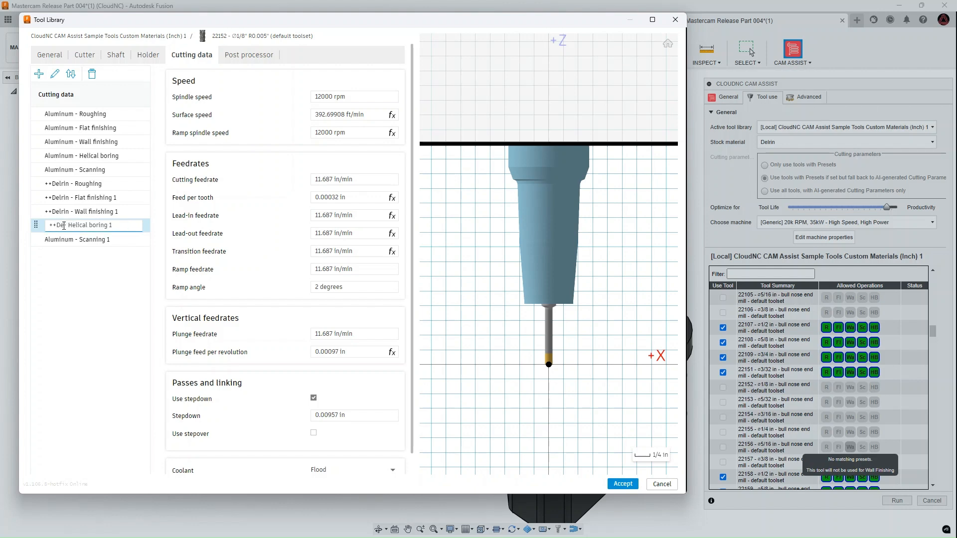
Rename the pasted Aluminum - Scanning 1 preset as ++Delrin - Scanning, without the trailing number.
click(62, 239)
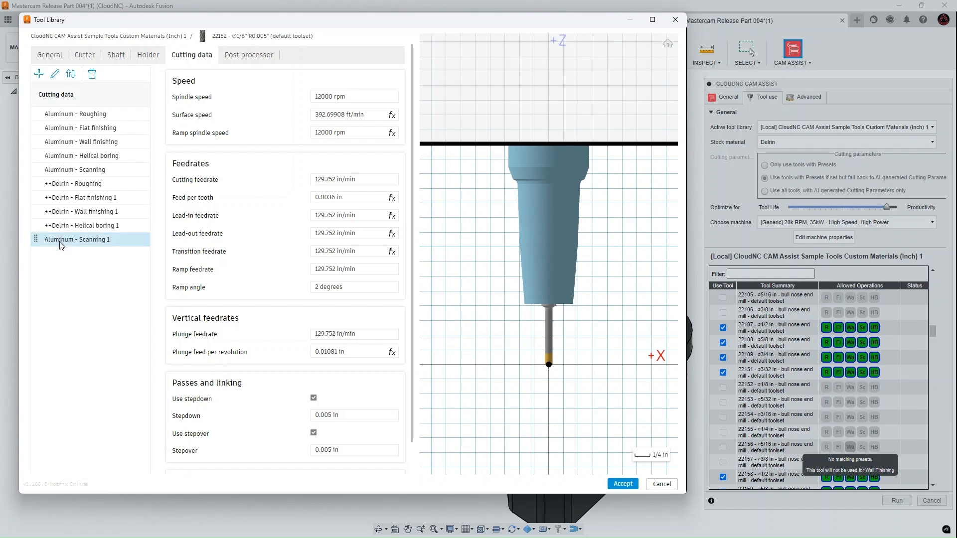
click(61, 240)
double_click(61, 240)
text(++Delrin)
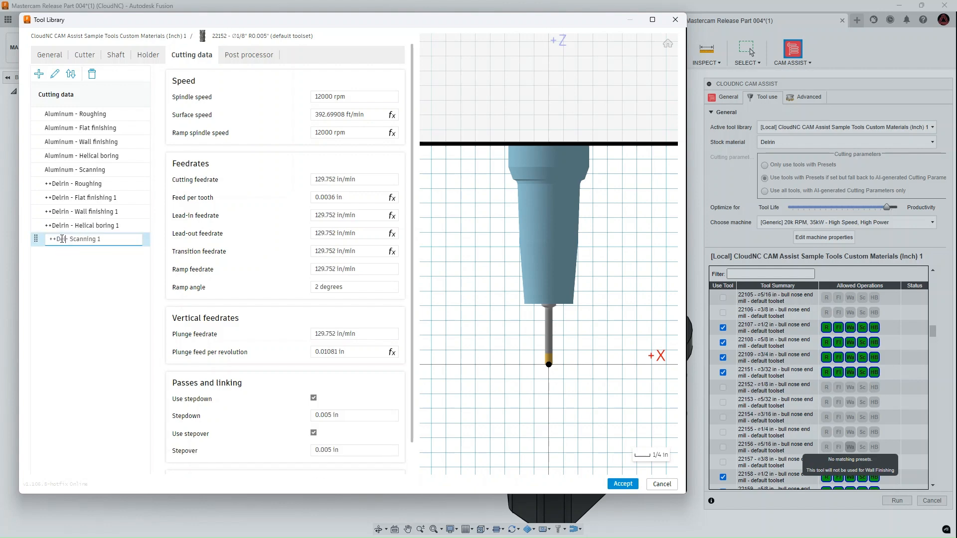
key(BackSpace)
Remove the trailing 1 from the names of the ++Delrin Helical boring, Wall finishing and Flat finishing presets.
click(128, 226)
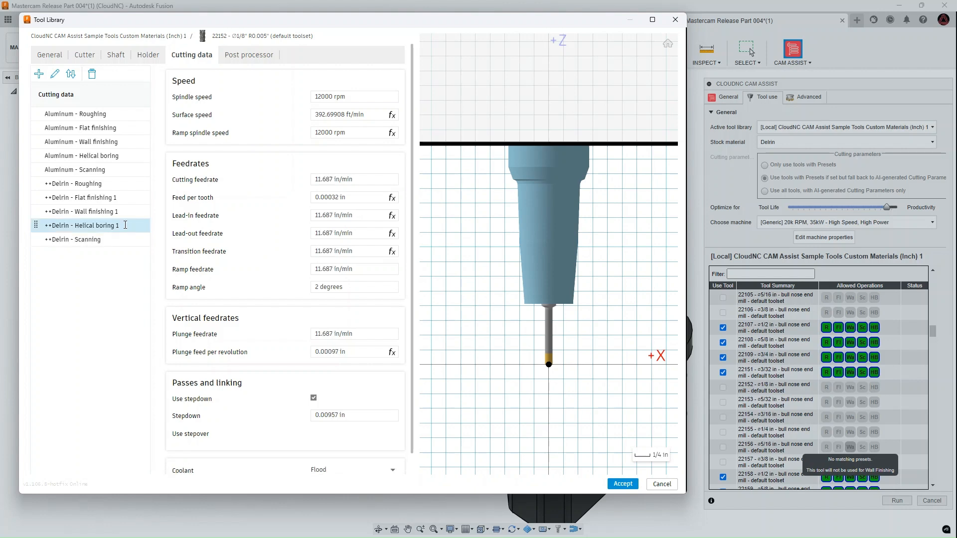
click(126, 226)
key(BackSpace)
double_click(123, 213)
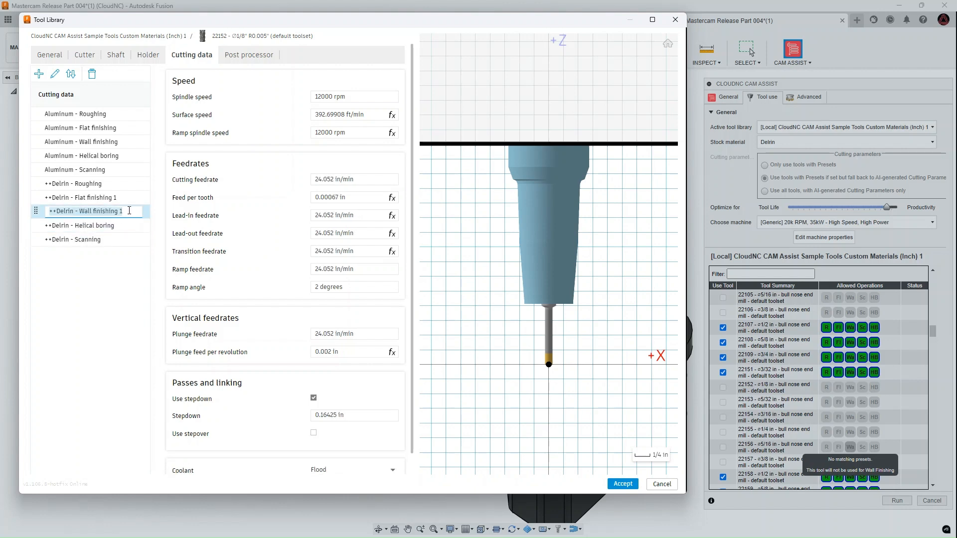
click(129, 210)
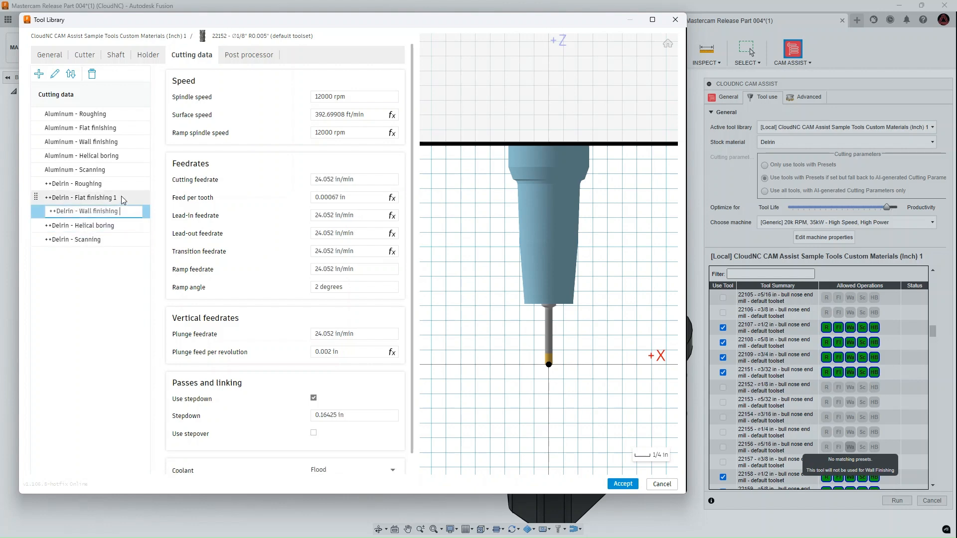
double_click(101, 199)
key(Right)
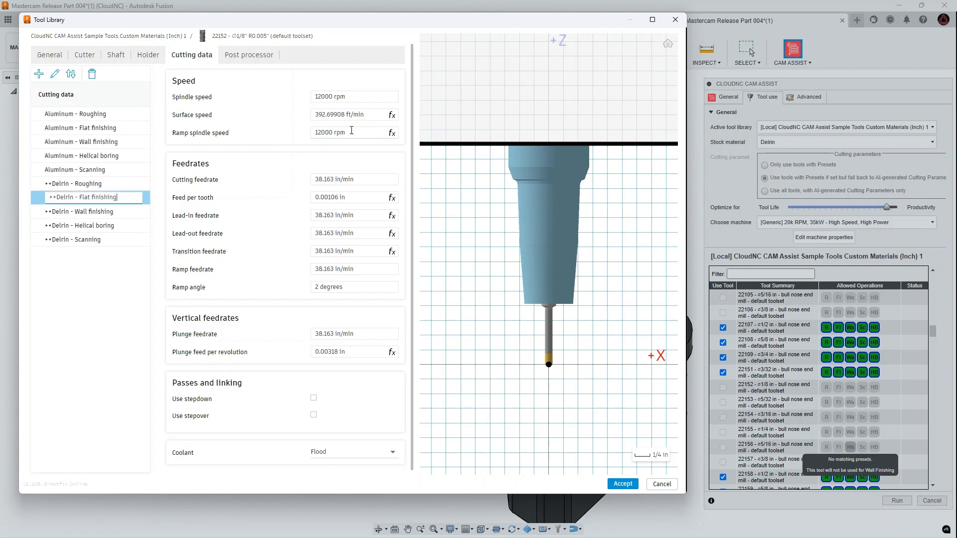
Set the ++Delrin - Flat finishing preset's spindle speed to 11000 rpm, then accept the tool changes and close the tool library.
click(319, 96)
key(BackSpace)
text(1)
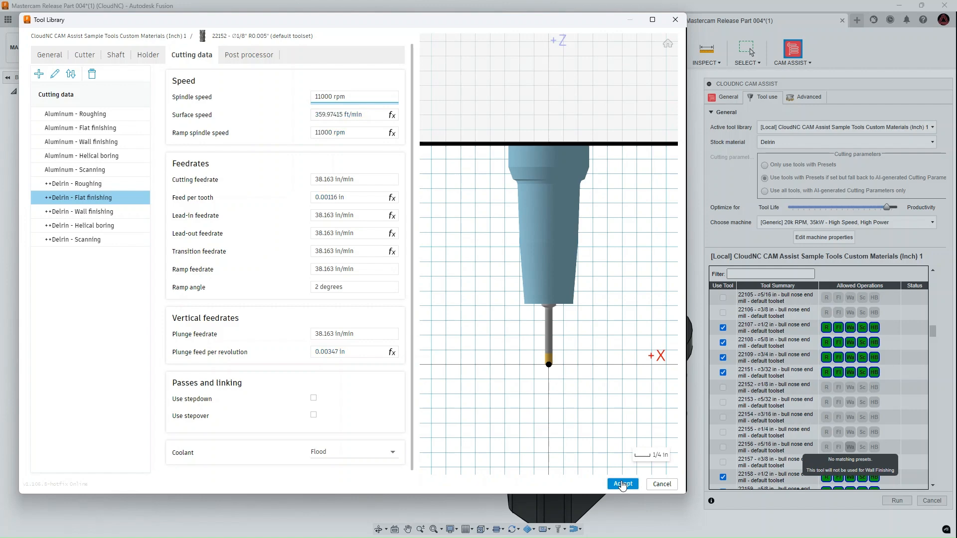
click(622, 486)
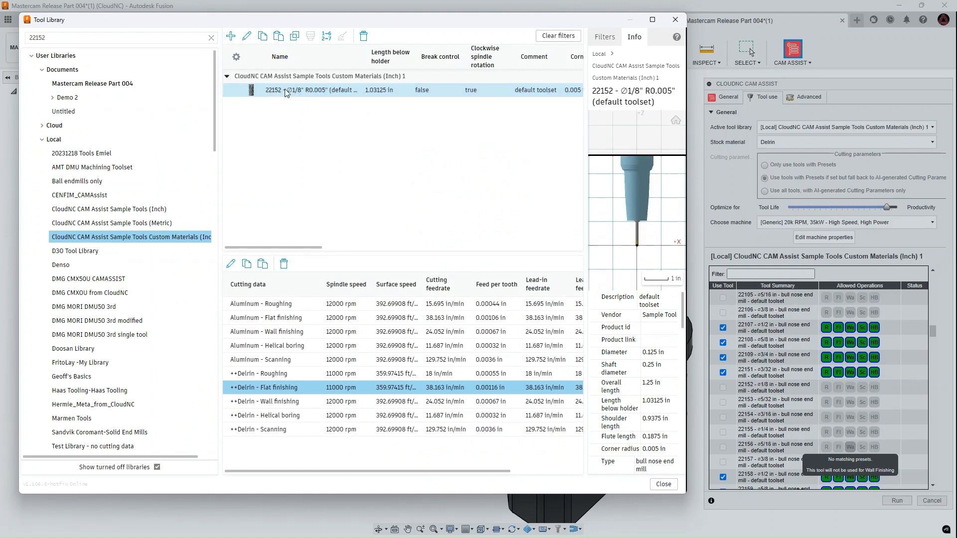
click(663, 484)
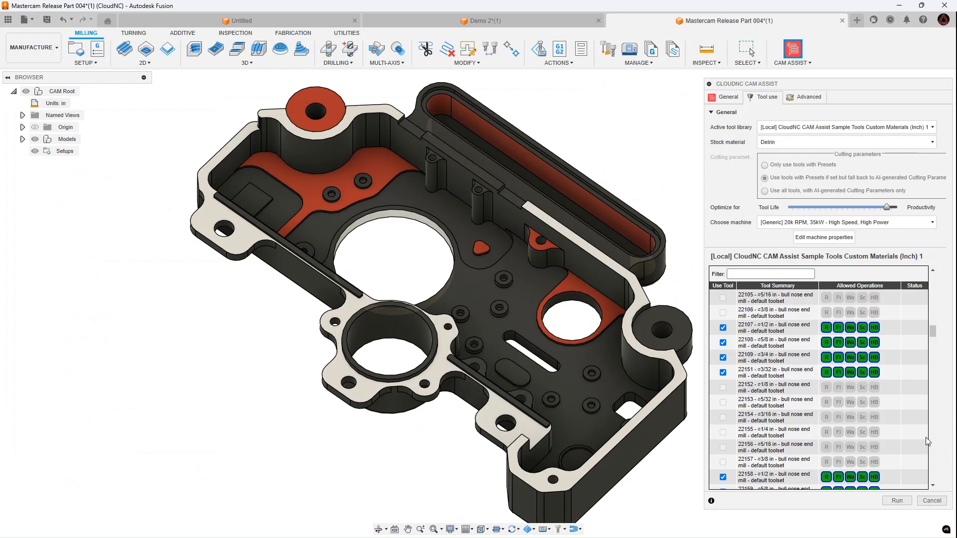
Restart CAM Assist and set the active tool library to [Local] CloudNC CAM Assist Sample Tools Custom Materials (Inch) 1 in its tool use settings.
click(945, 503)
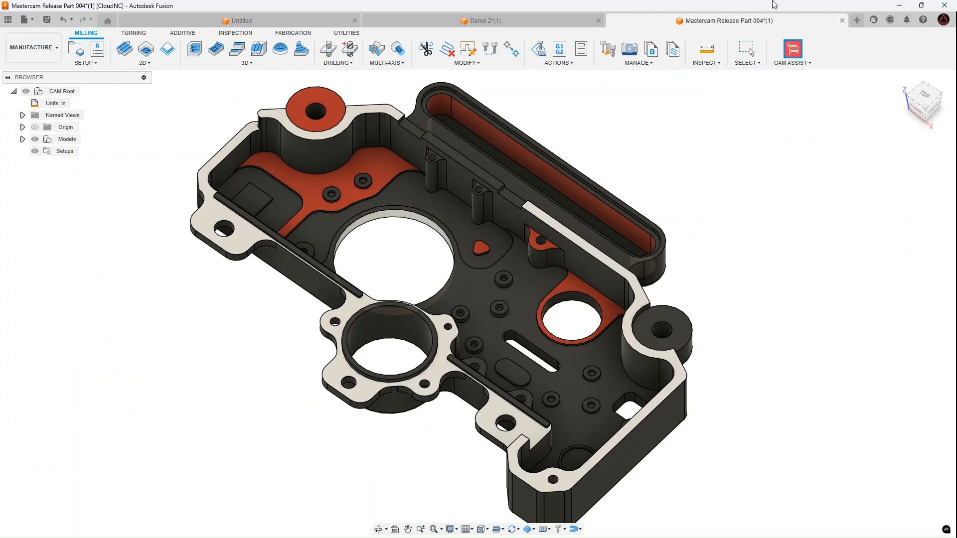
click(795, 49)
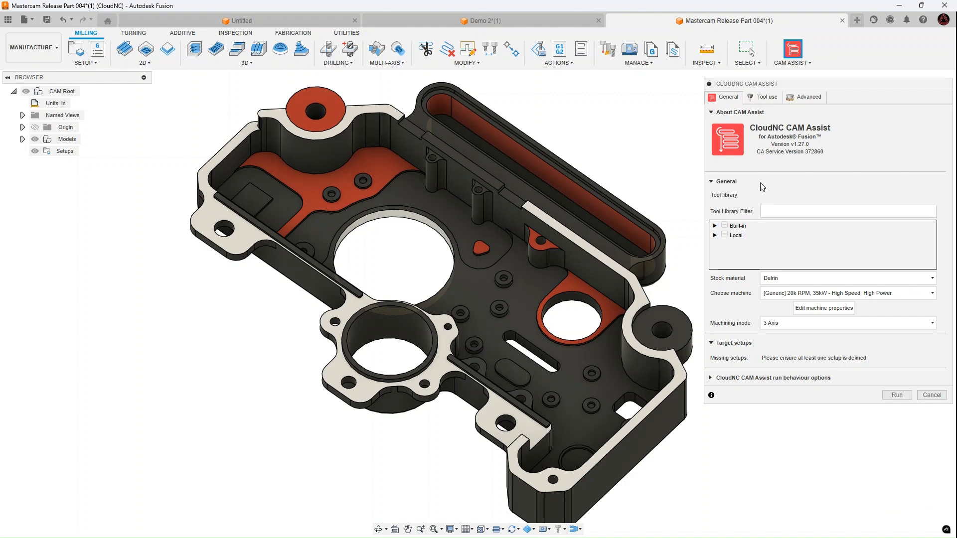
click(758, 99)
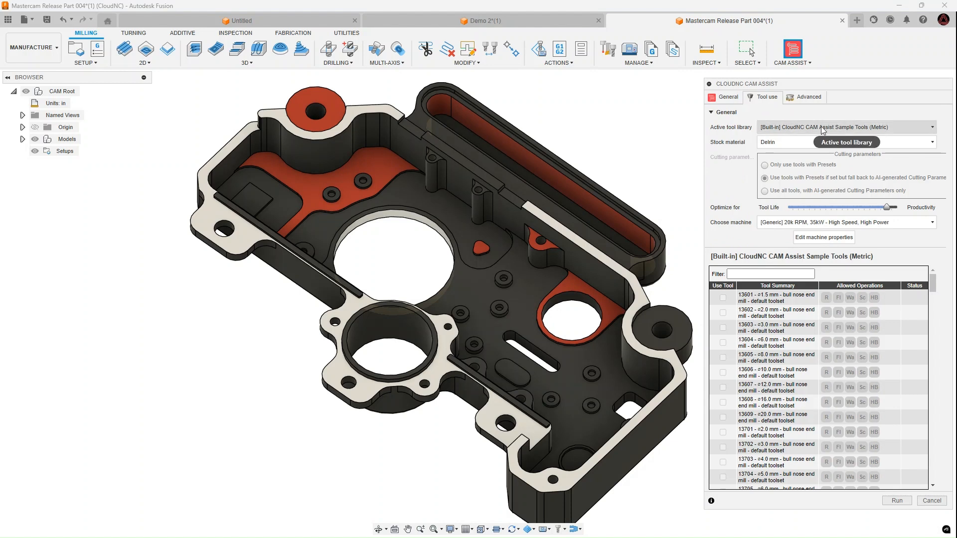
click(820, 128)
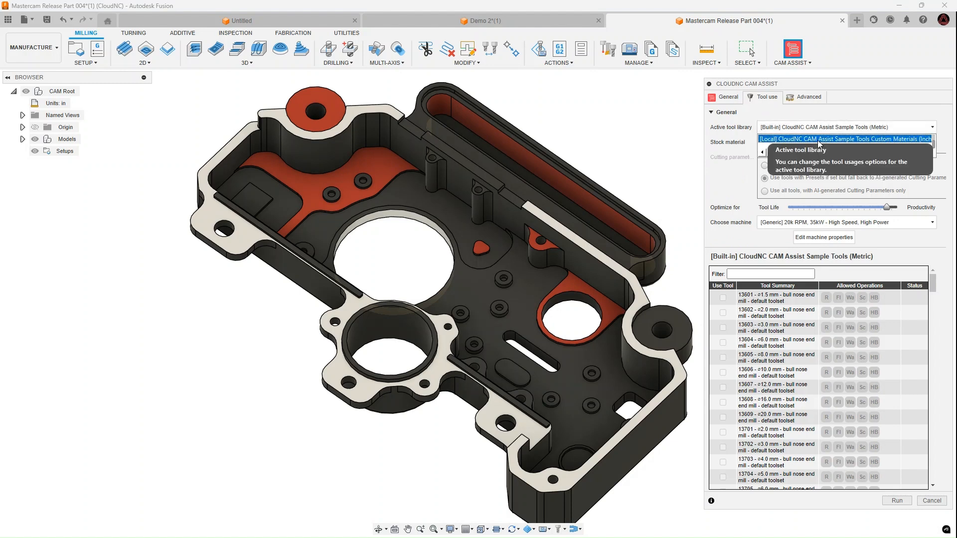
click(819, 139)
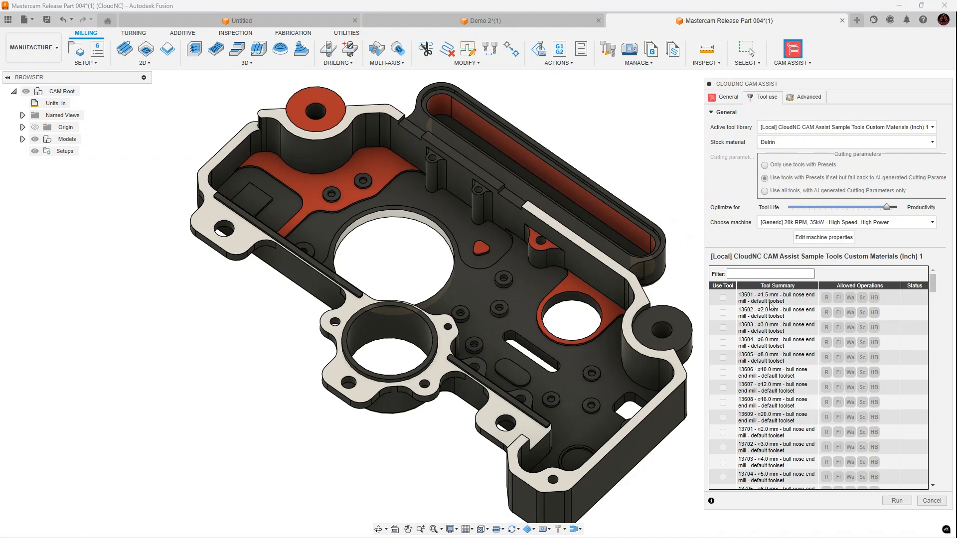
Filter the CAM Assist tool list for 22152, check the tool's allowed operations for Delrin, and cancel CAM Assist.
click(763, 273)
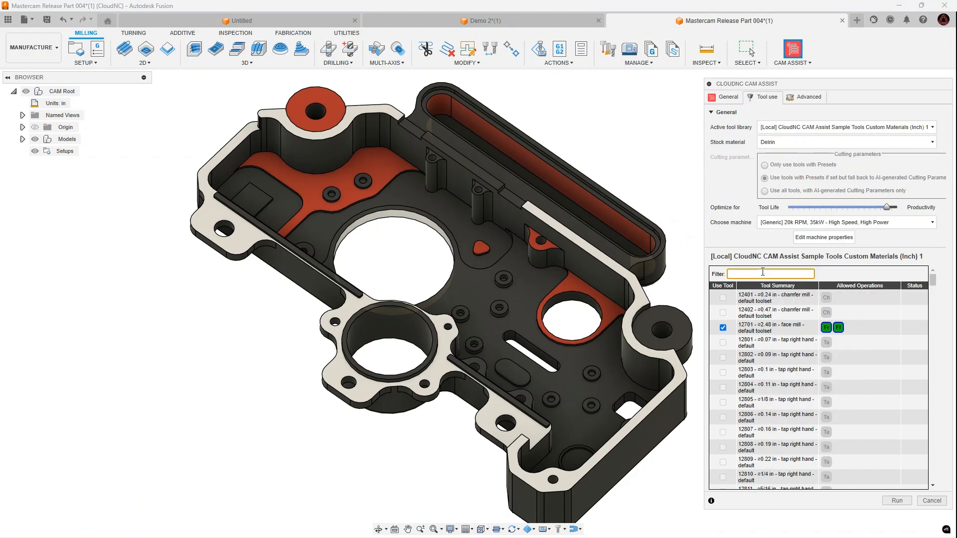
text(2215)
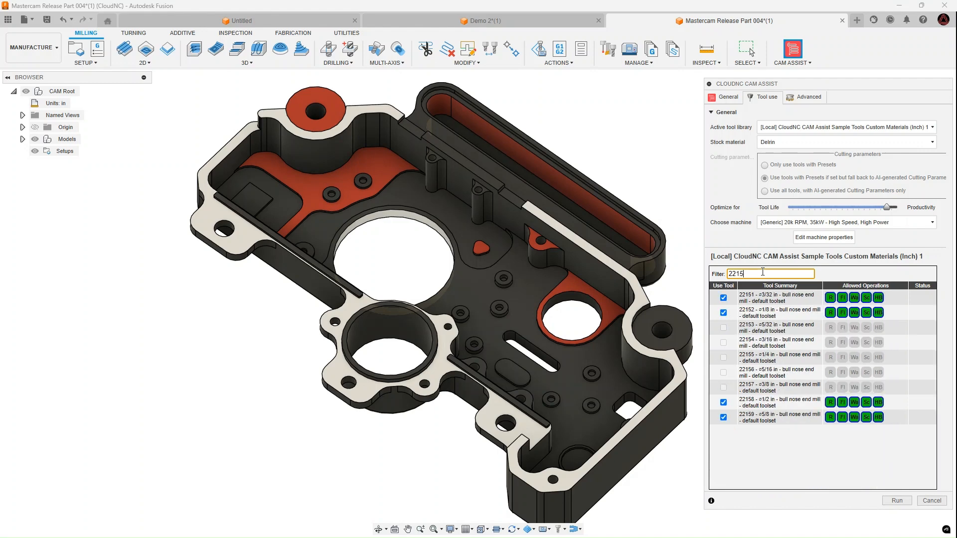
text(2)
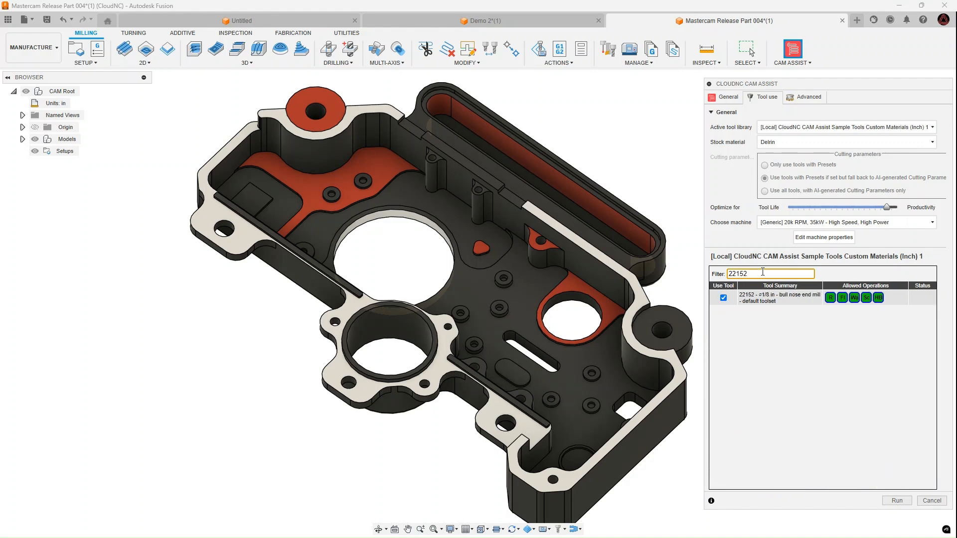
mouse_move(877, 304)
click(727, 98)
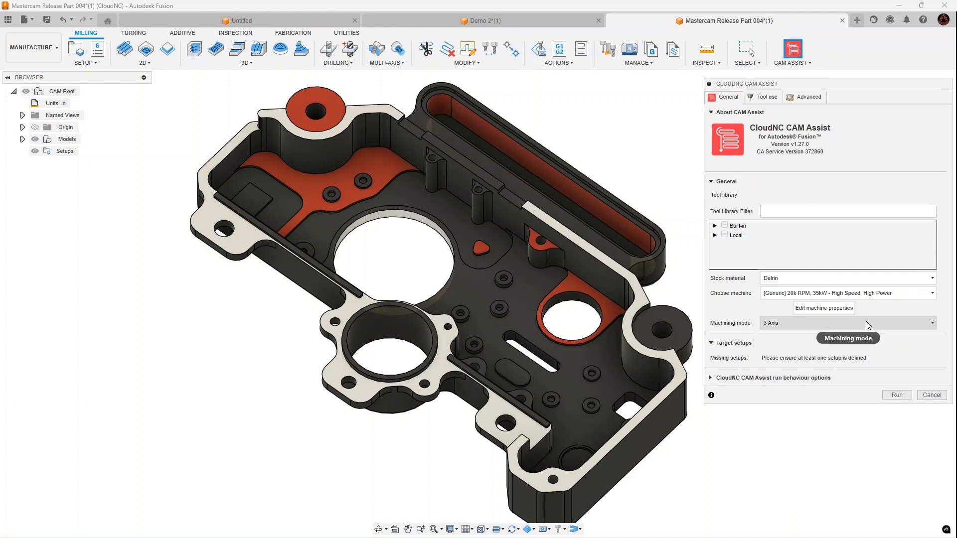
click(933, 397)
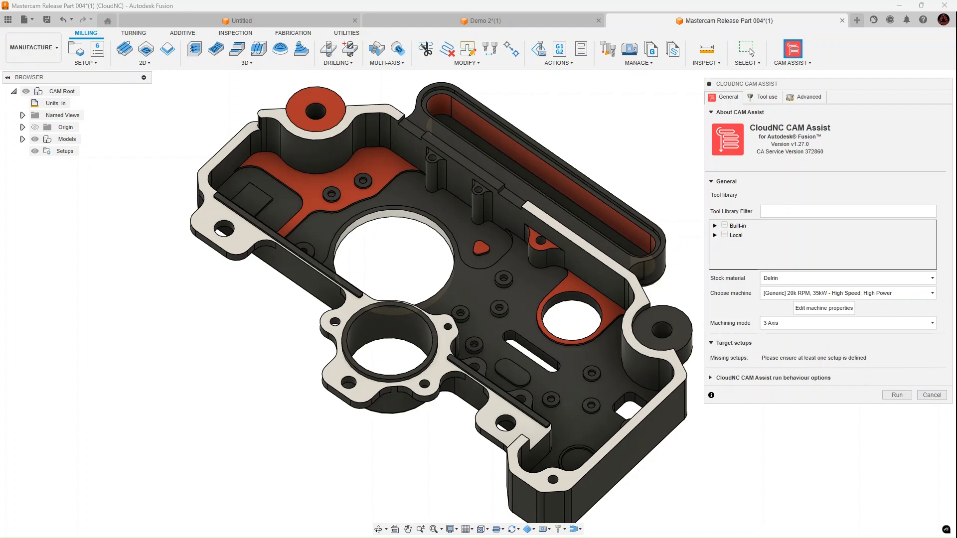